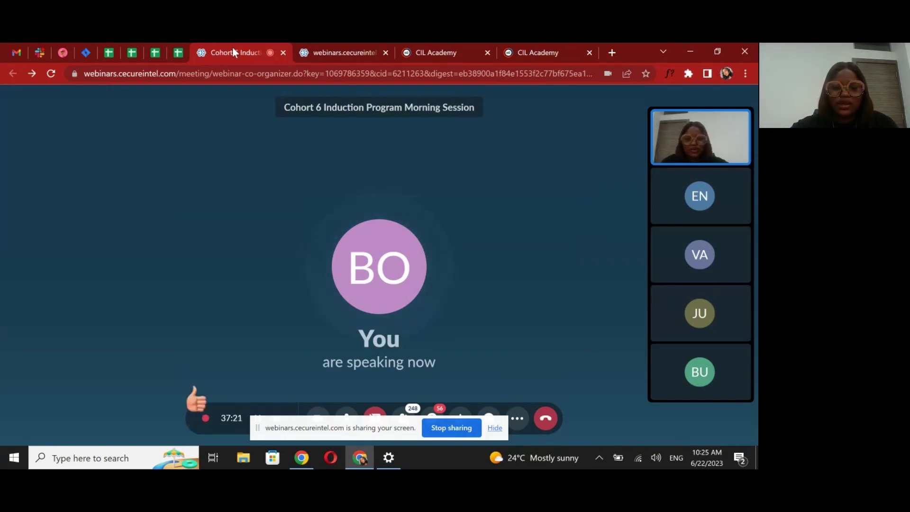
Open the production site's CIL Academy sign-in page, then go back to the dev site's home page
click(519, 52)
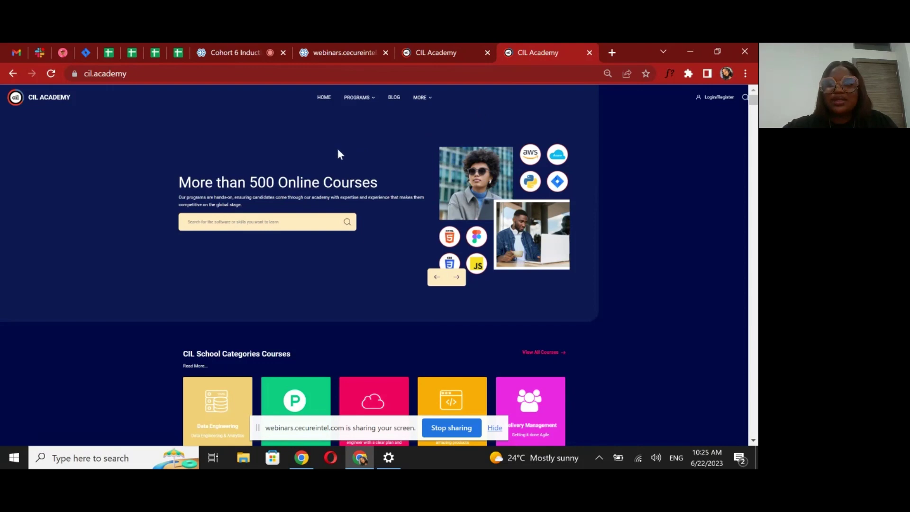
click(714, 99)
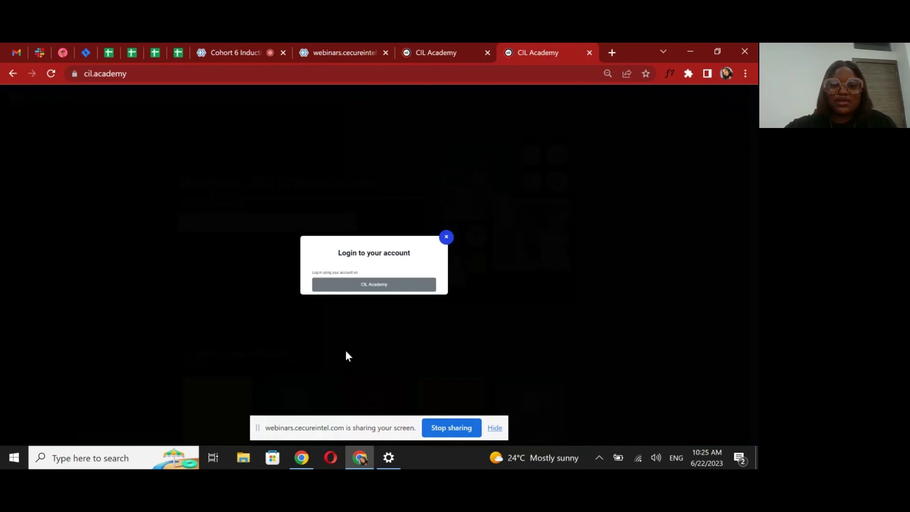
click(351, 289)
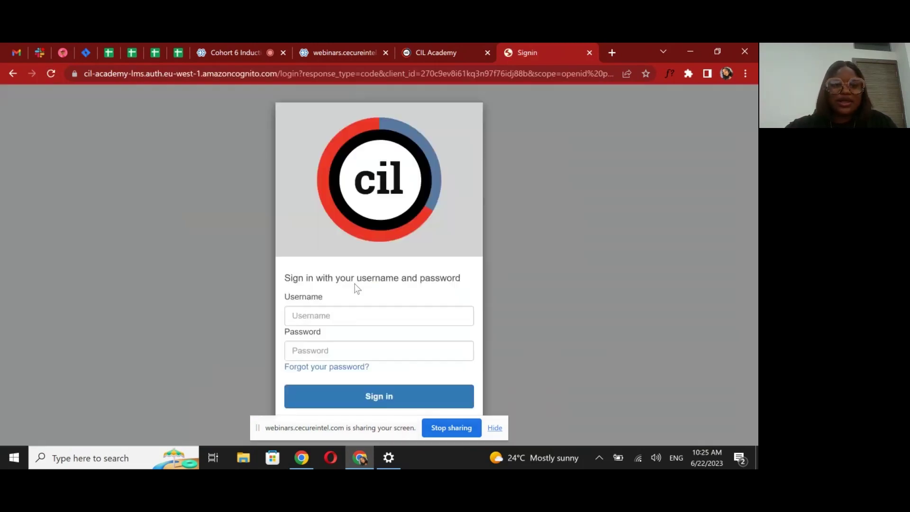
click(426, 315)
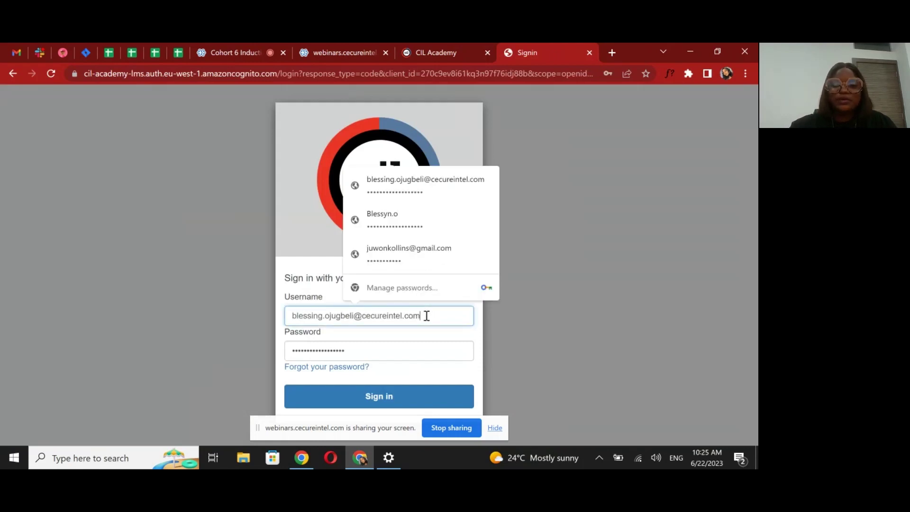
click(451, 48)
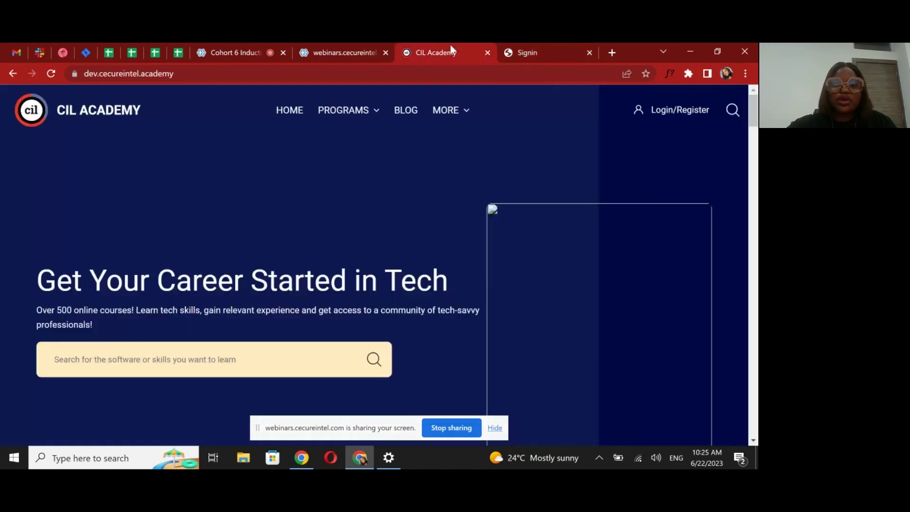
Choose Login/Register on the dev site and sign in with Cecure Intelligence
click(674, 111)
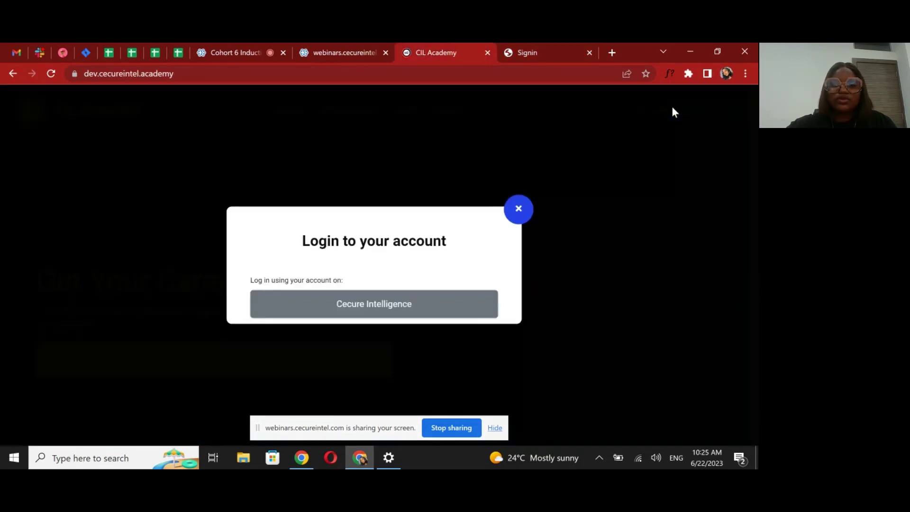
click(331, 311)
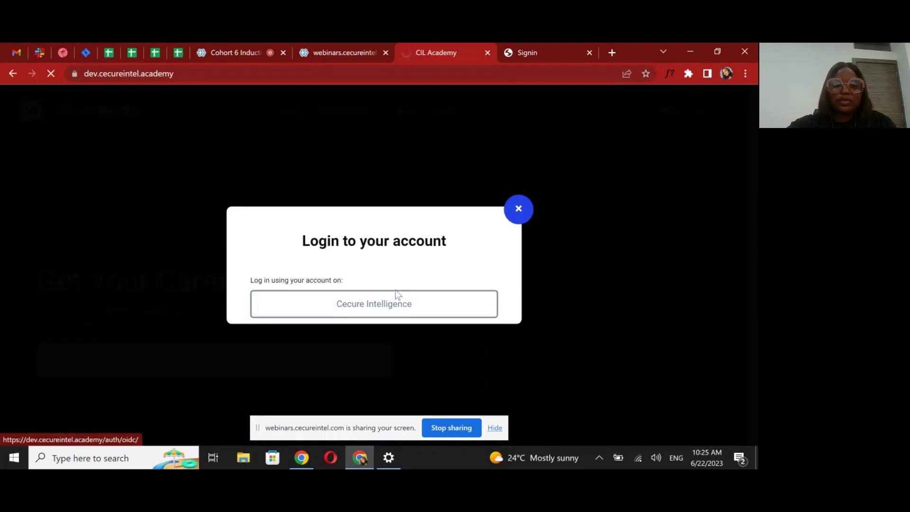
click(375, 301)
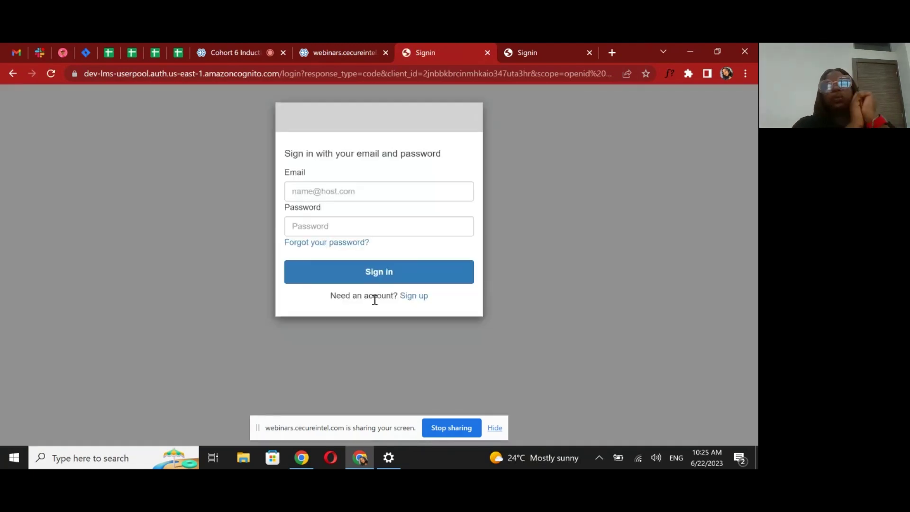
Enter the account's e-mail address in the Email field
click(303, 188)
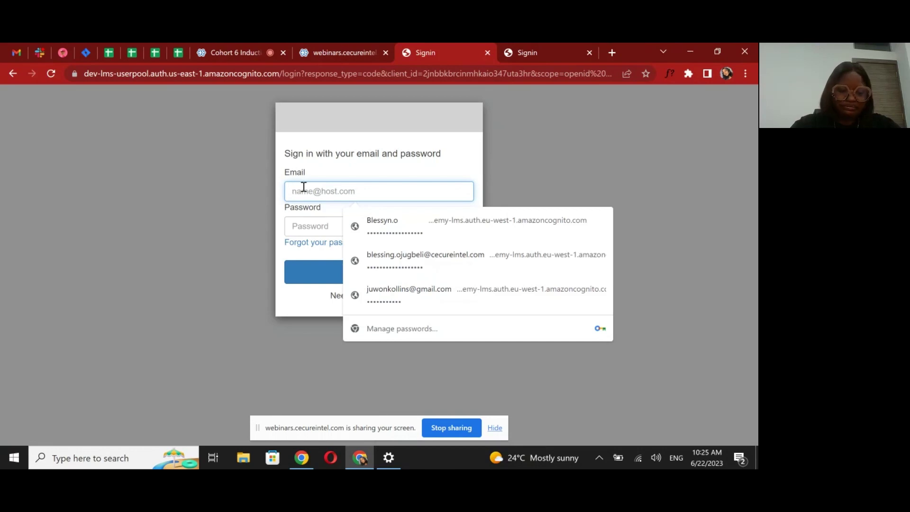
text(B)
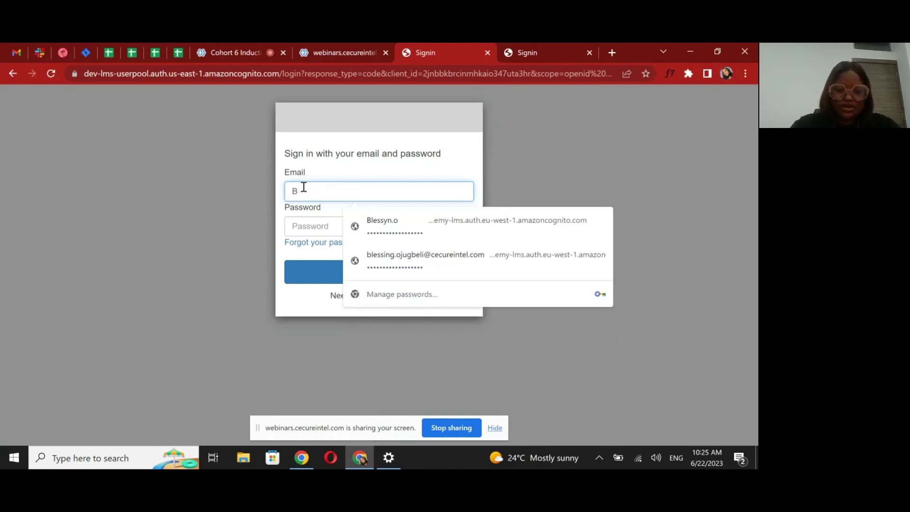
key(BackSpace)
text(B)
key(BackSpace)
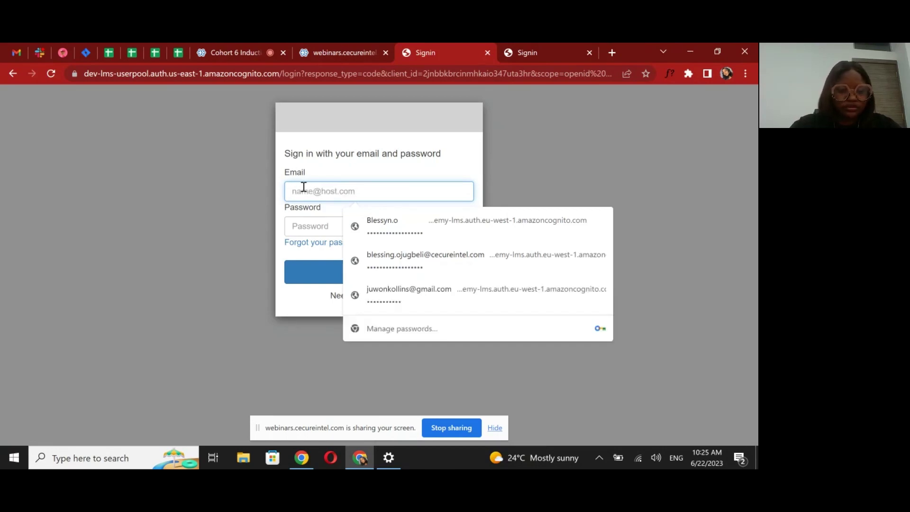
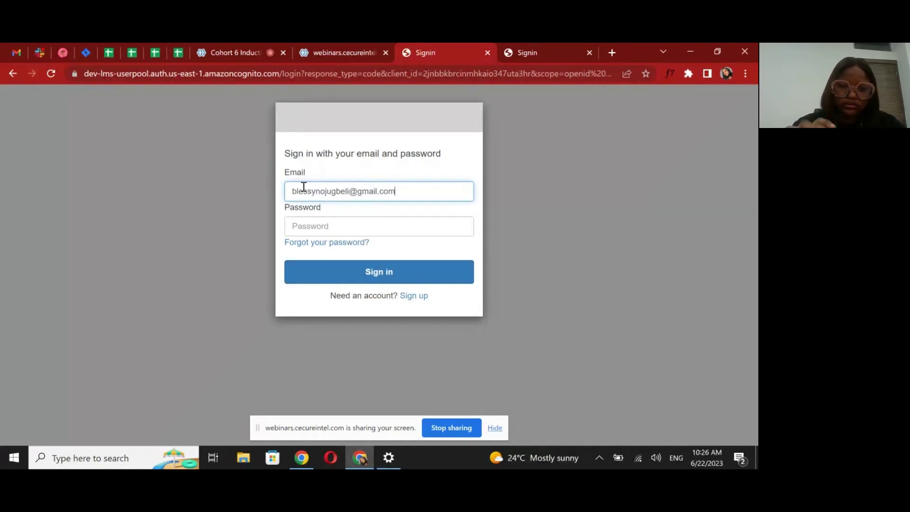
Enter the account password and sign in to the dev site
click(331, 234)
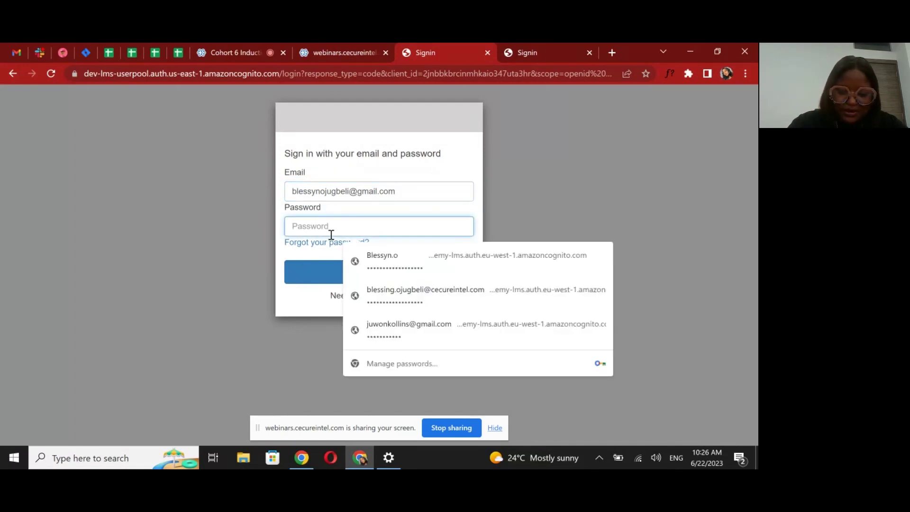
text(*)
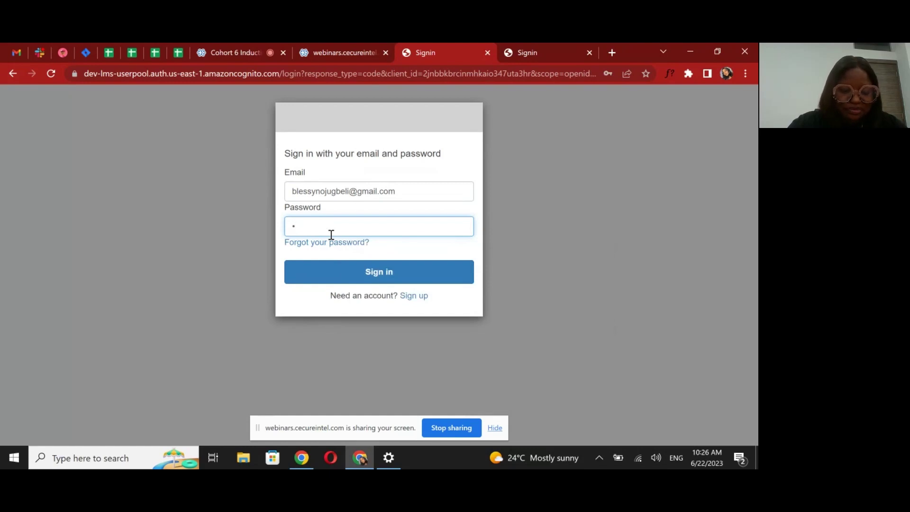
text(*******)
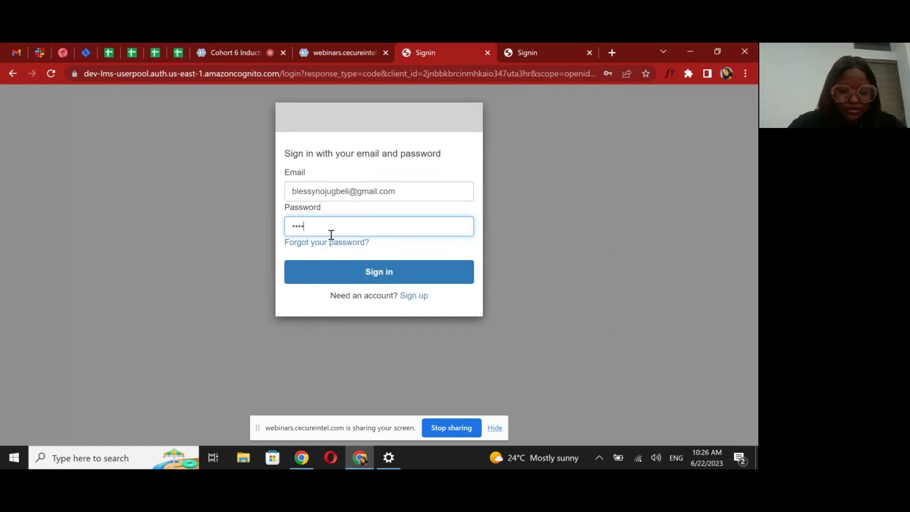
text(***)
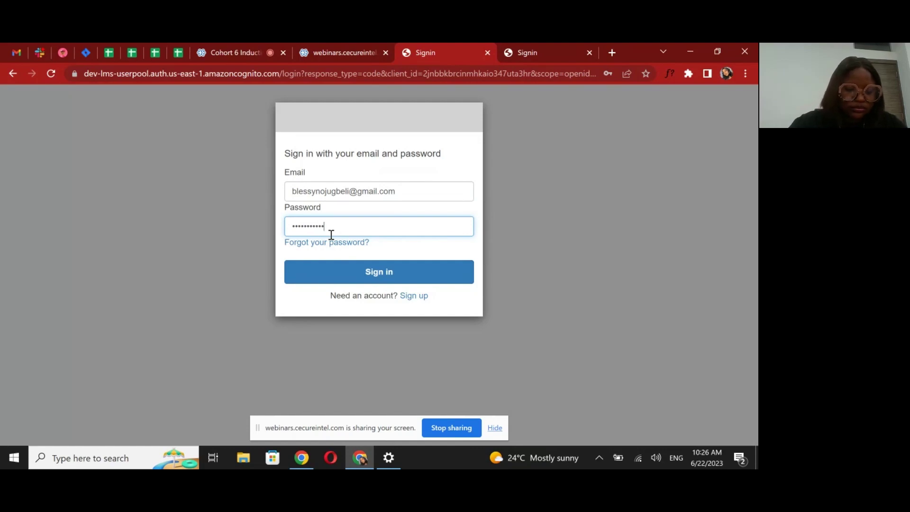
text(***)
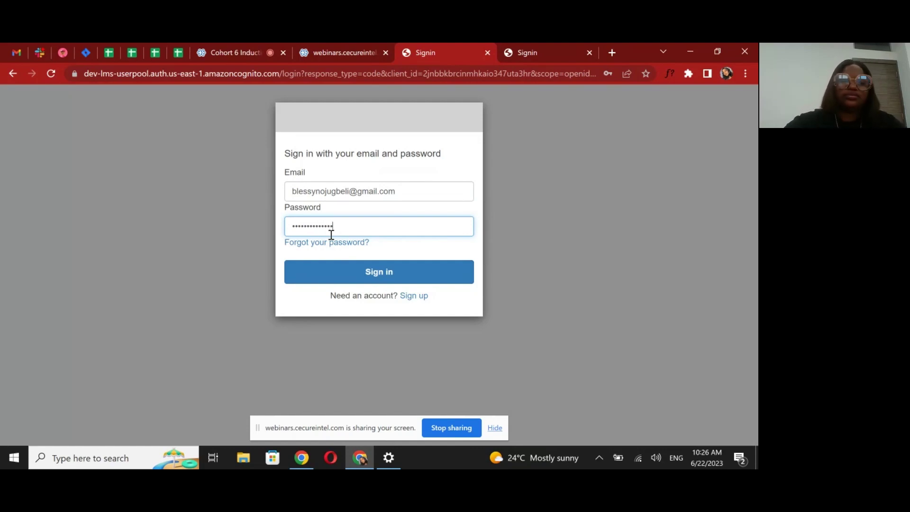
click(359, 271)
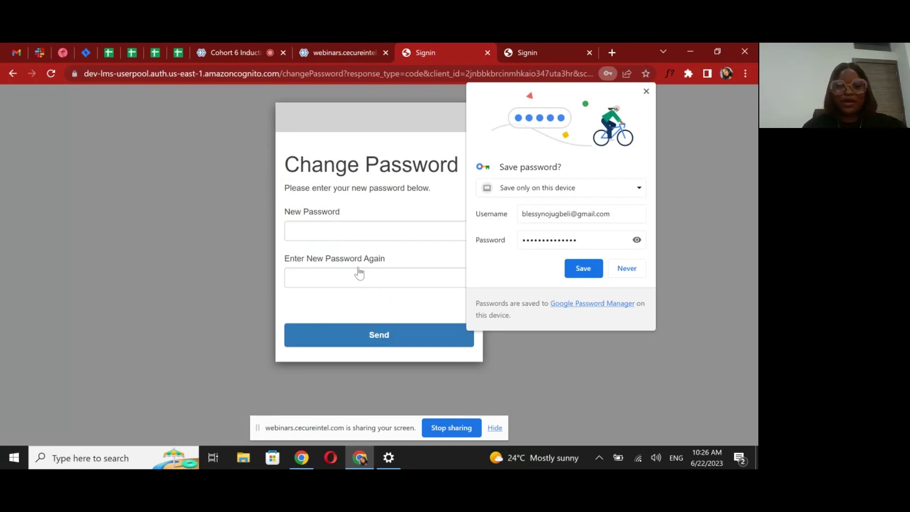
Make a first attempt at the new password and confirmation, then clear the mistyped confirmation
click(339, 232)
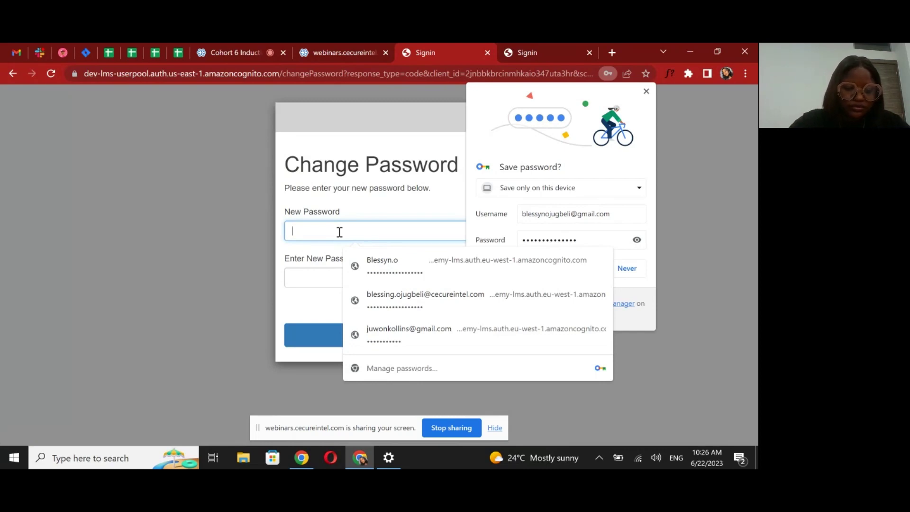
text(a)
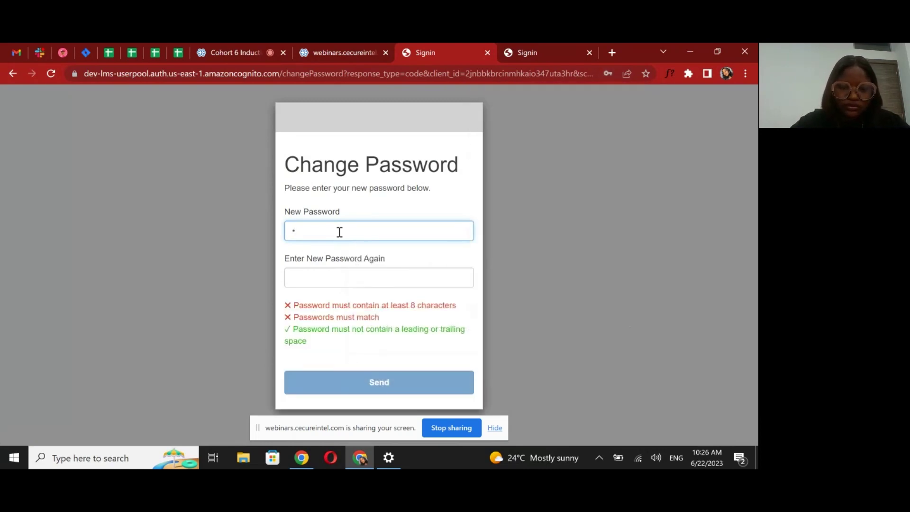
text(a)
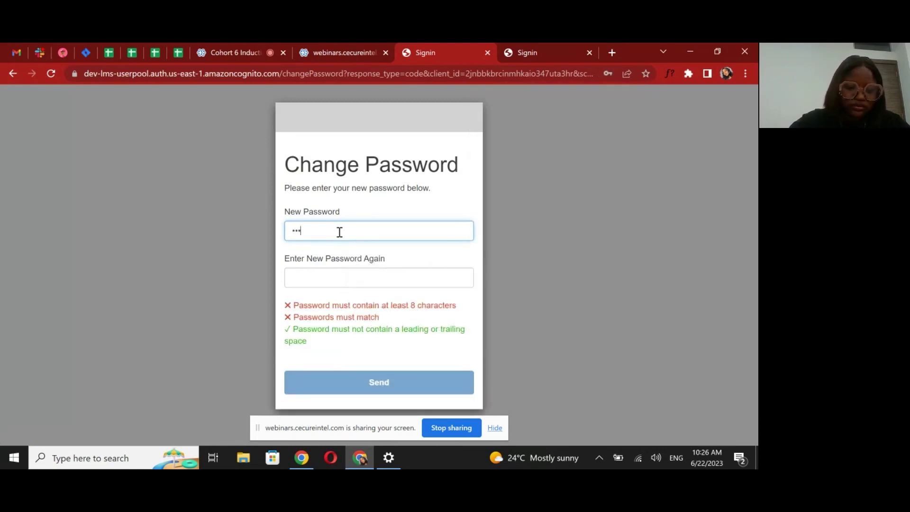
text(aaaa)
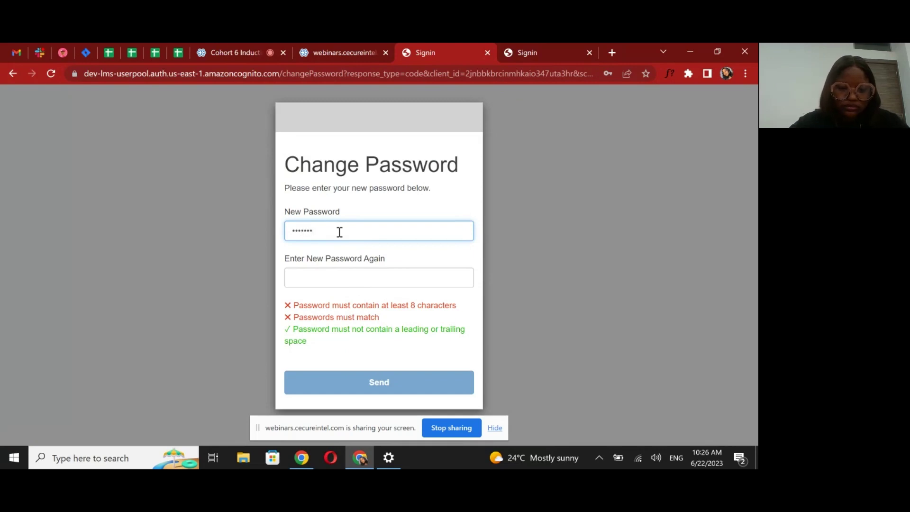
text(aaaaa)
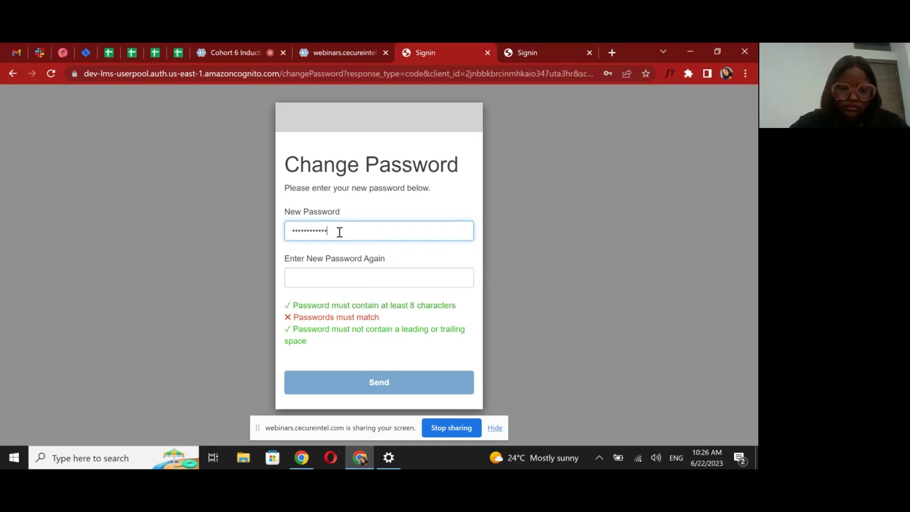
text(a)
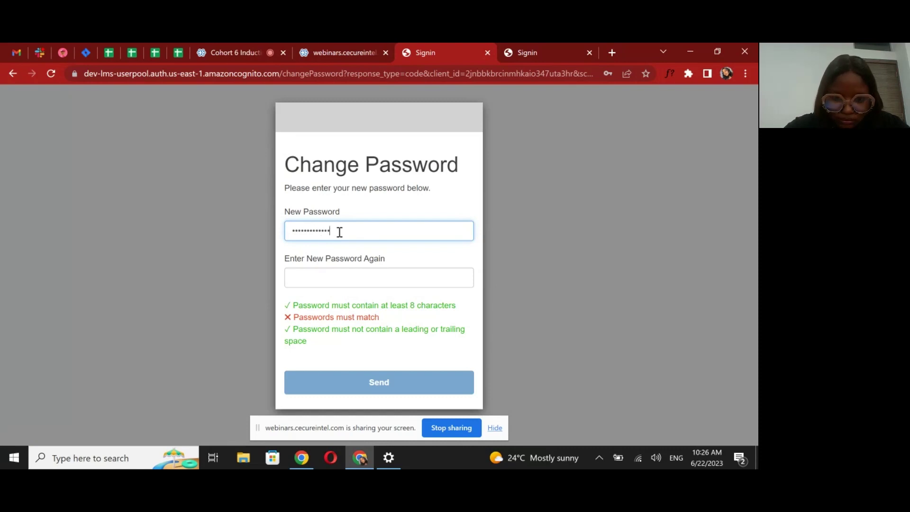
click(307, 283)
text(a)
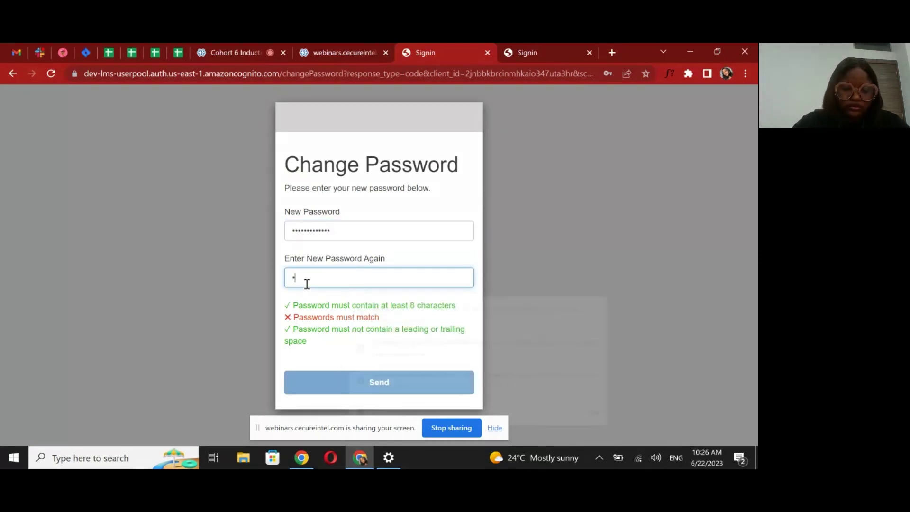
text(a)
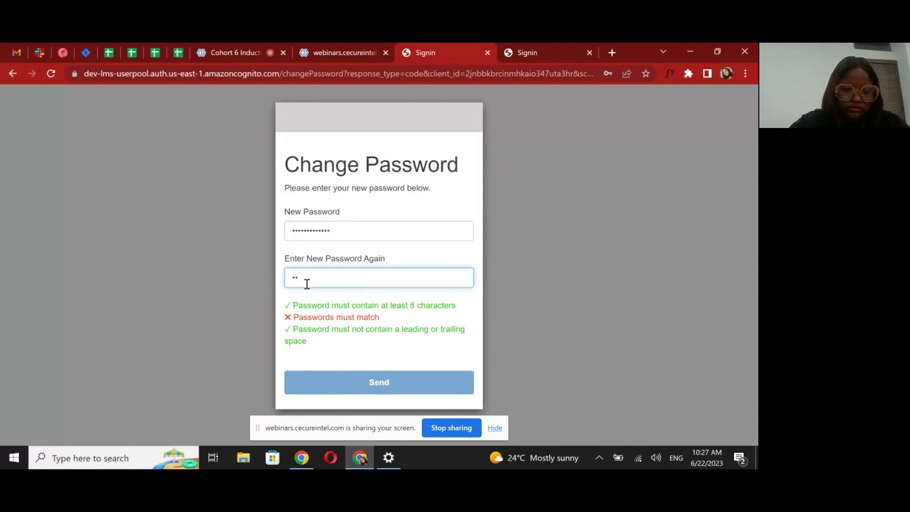
text(aaaaa)
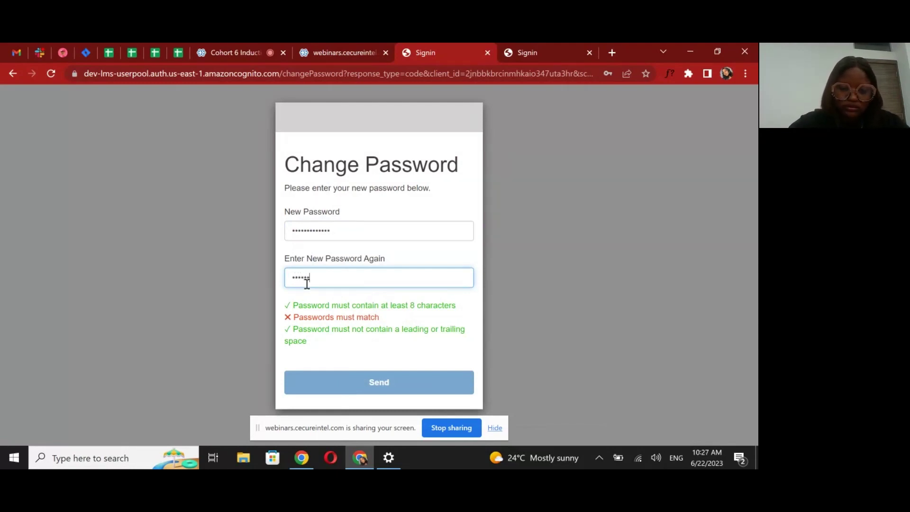
text(a)
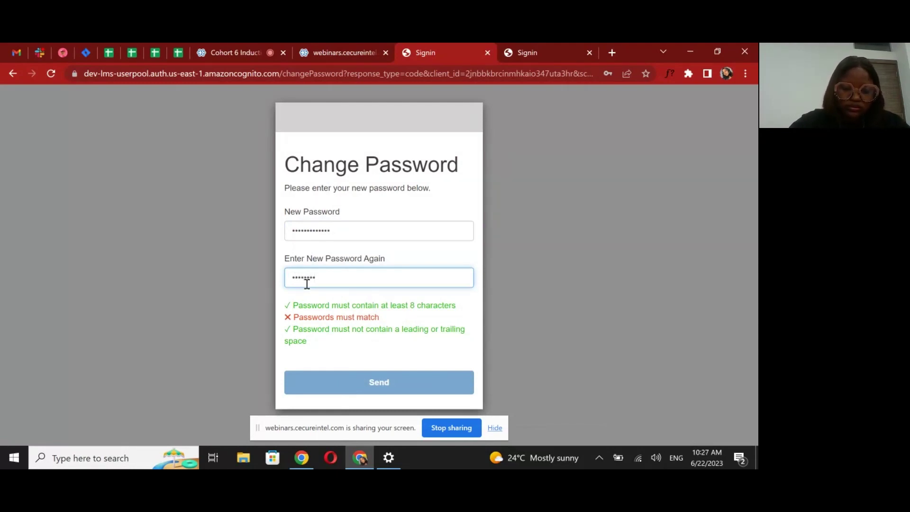
text(aaaaa)
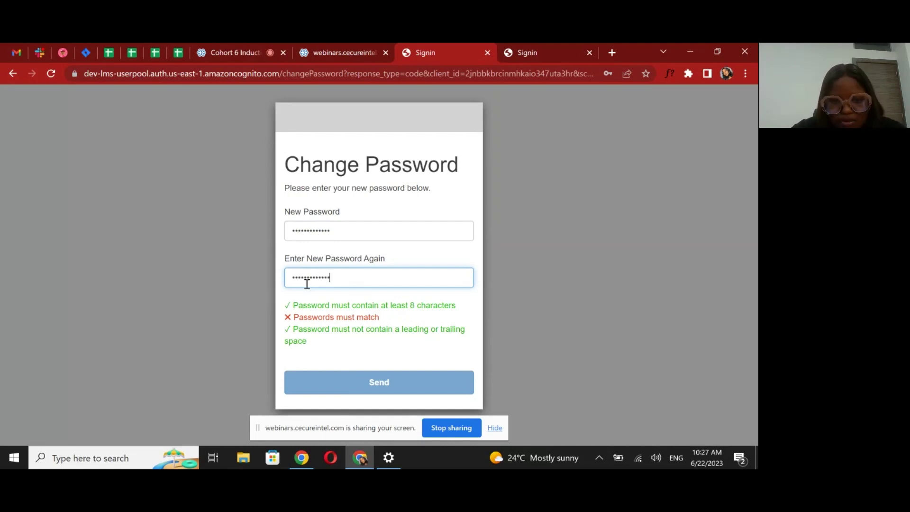
key(BackSpace)
key(BackSpace)
key(BackSpace)
key(BackSpace)
key(BackSpace)
key(BackSpace)
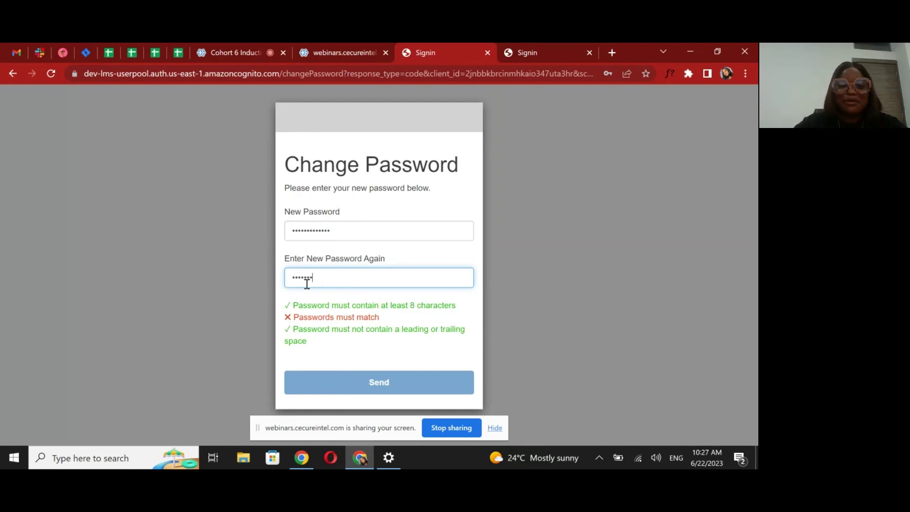
key(BackSpace)
key(BackSpace)
key(BackSpace)
key(BackSpace)
key(BackSpace)
key(BackSpace)
key(BackSpace)
Replace the new password, fill in the confirmation field, and send the change
click(337, 230)
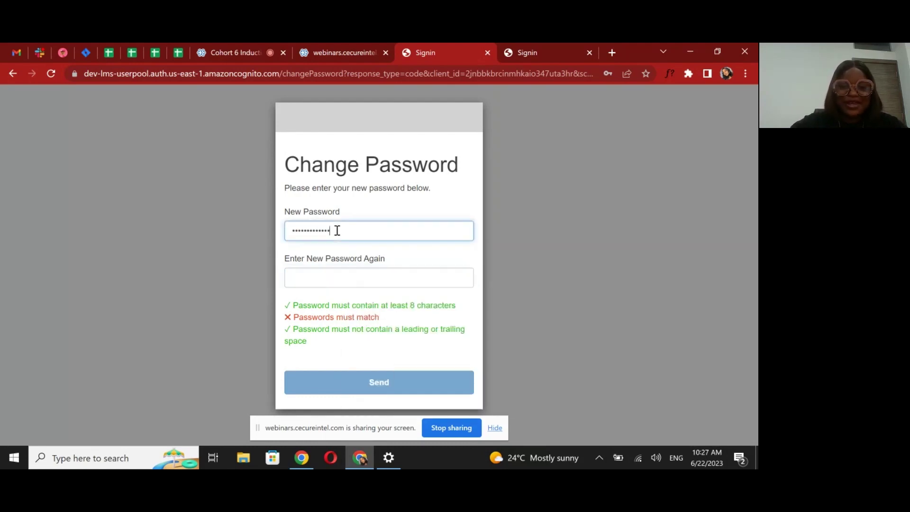
drag(337, 230, 285, 235)
key(BackSpace)
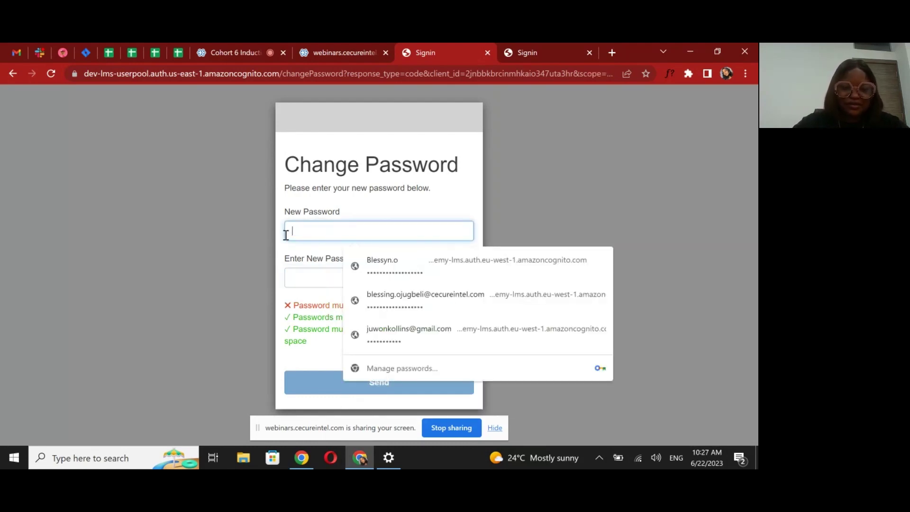
text(P)
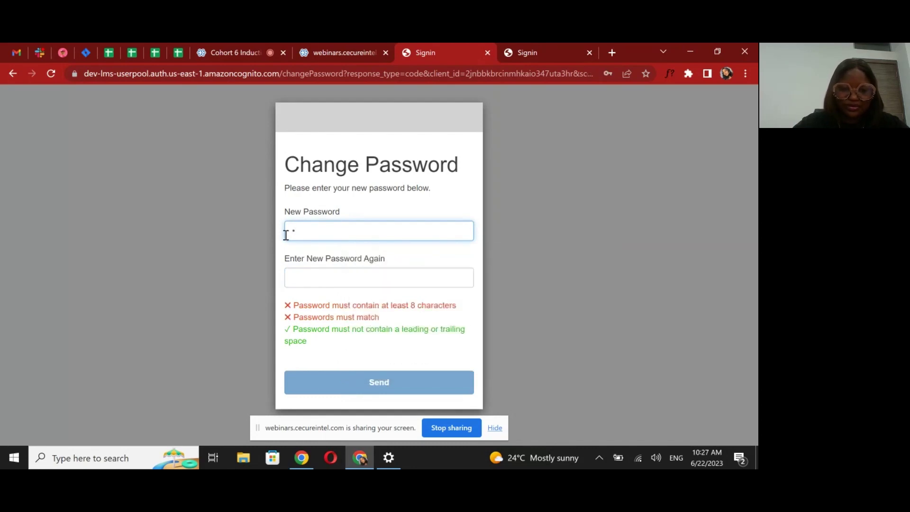
text(ass)
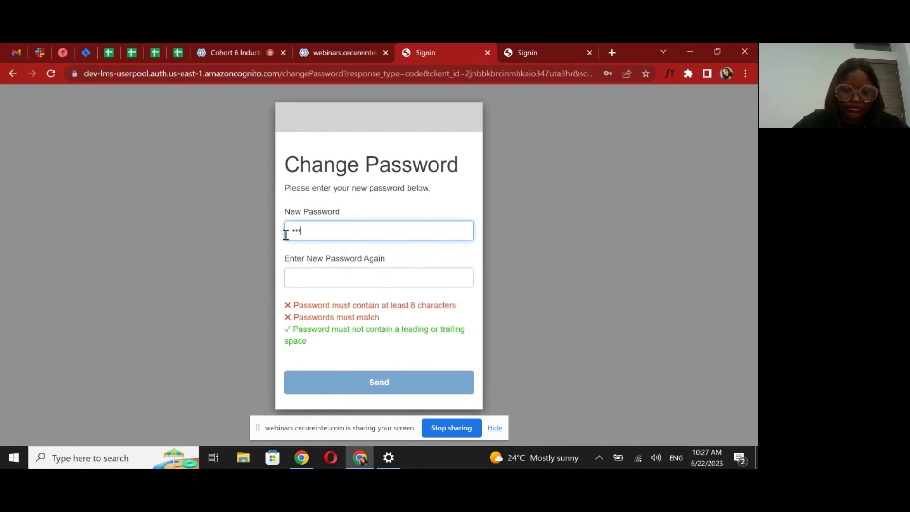
text(wor)
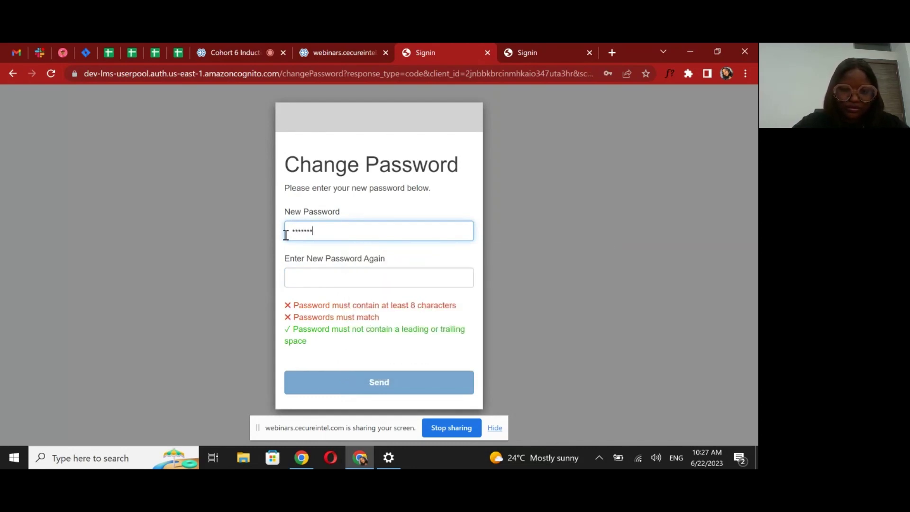
text(d)
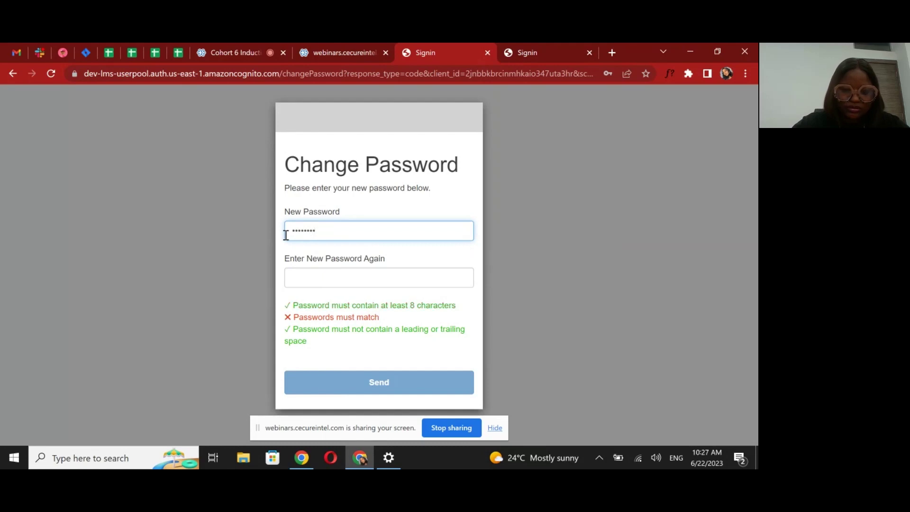
text(1234)
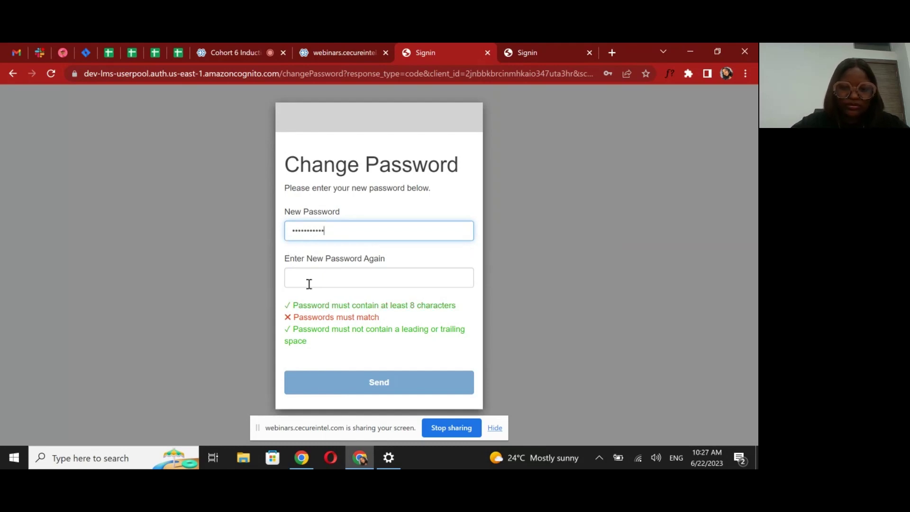
click(308, 284)
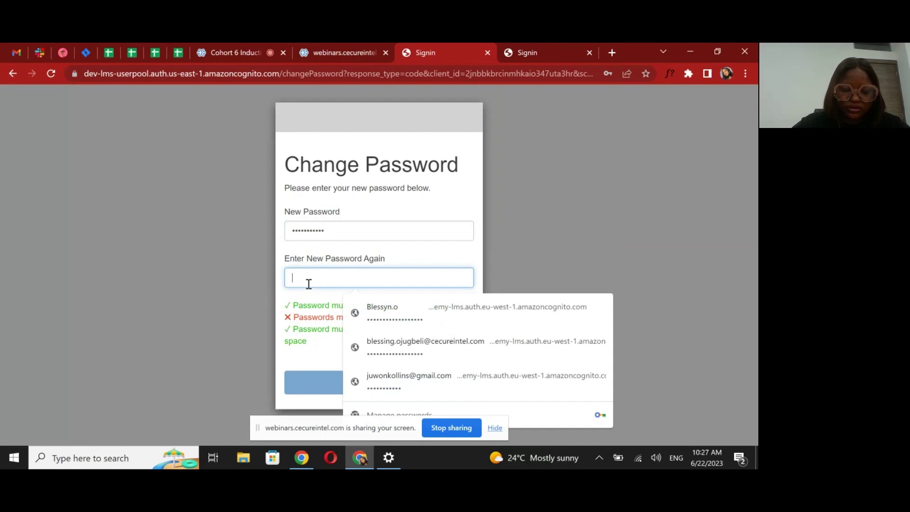
text(d12)
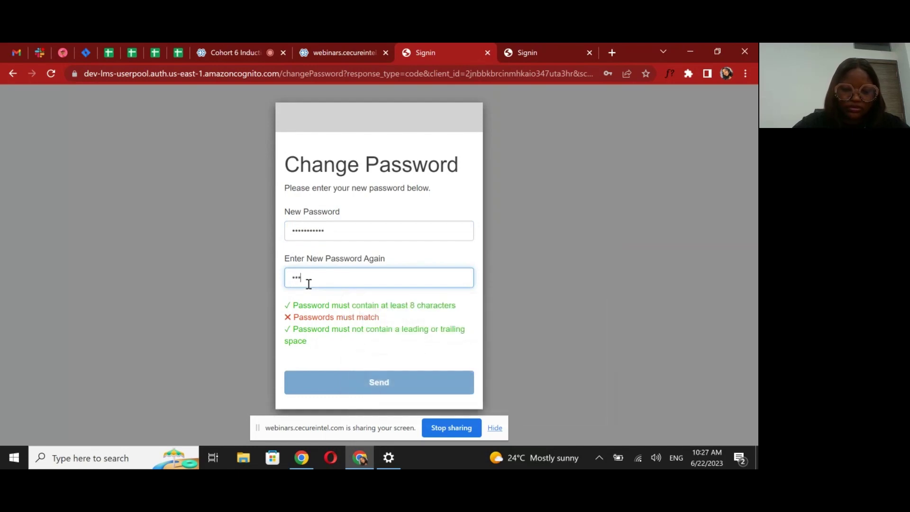
text(3456789)
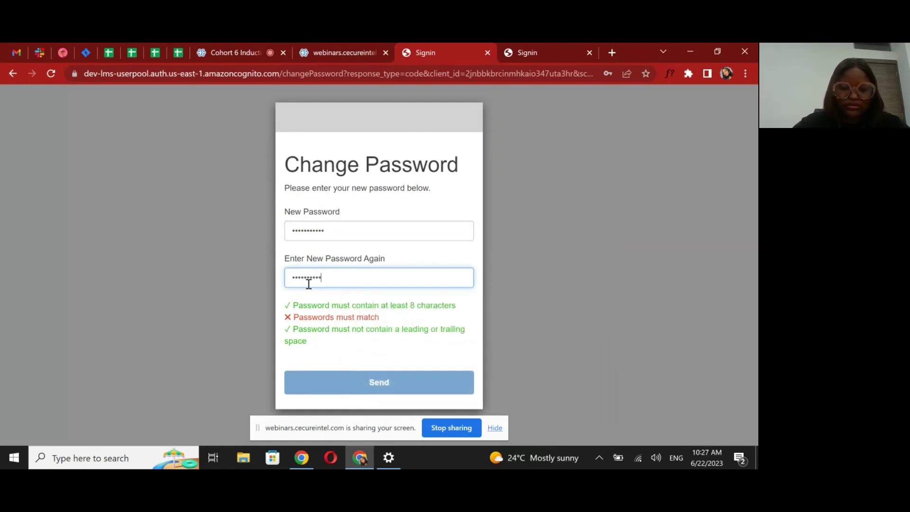
text(0)
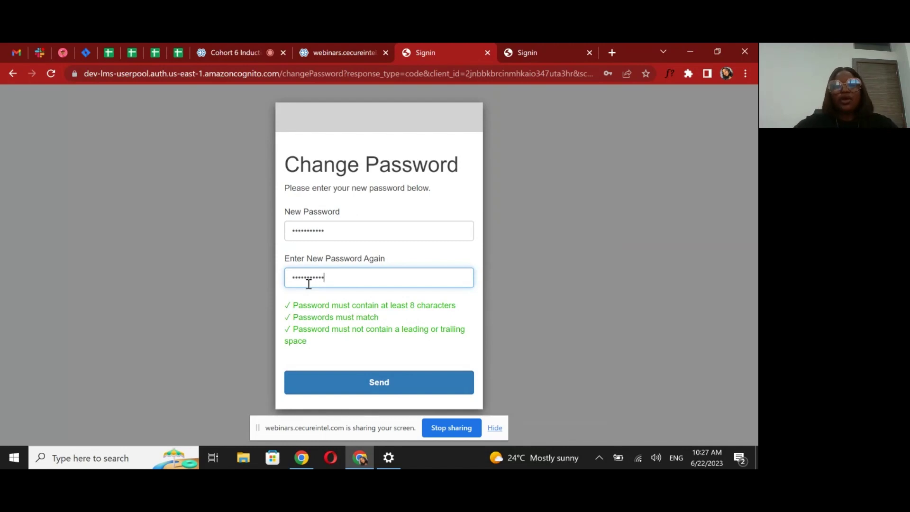
click(378, 383)
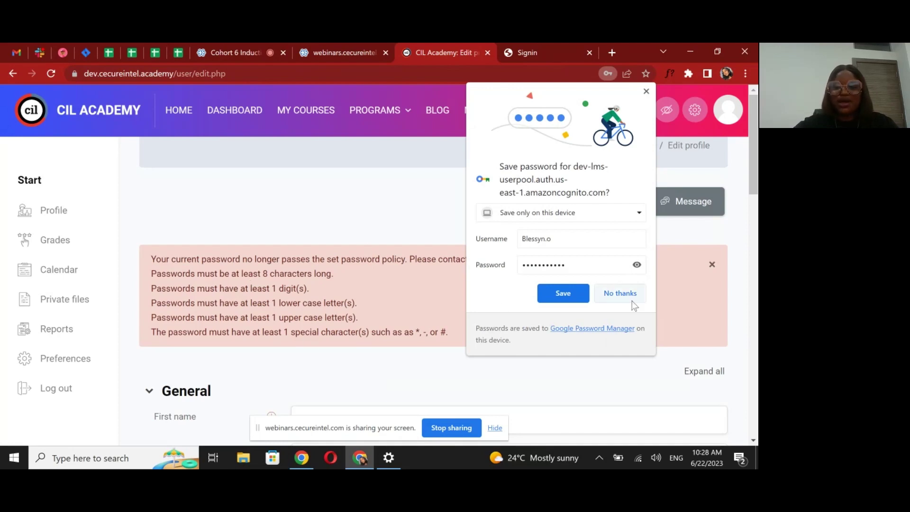
click(620, 292)
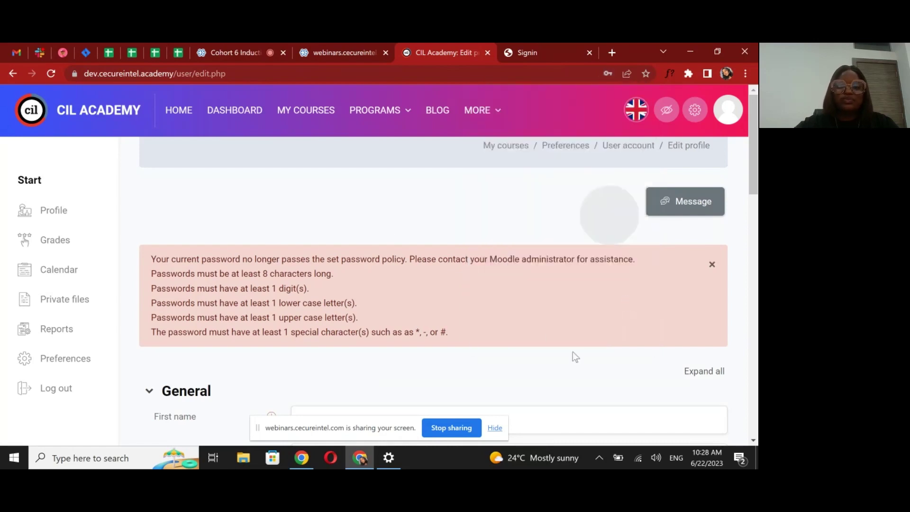
scroll(575, 356, down, 6)
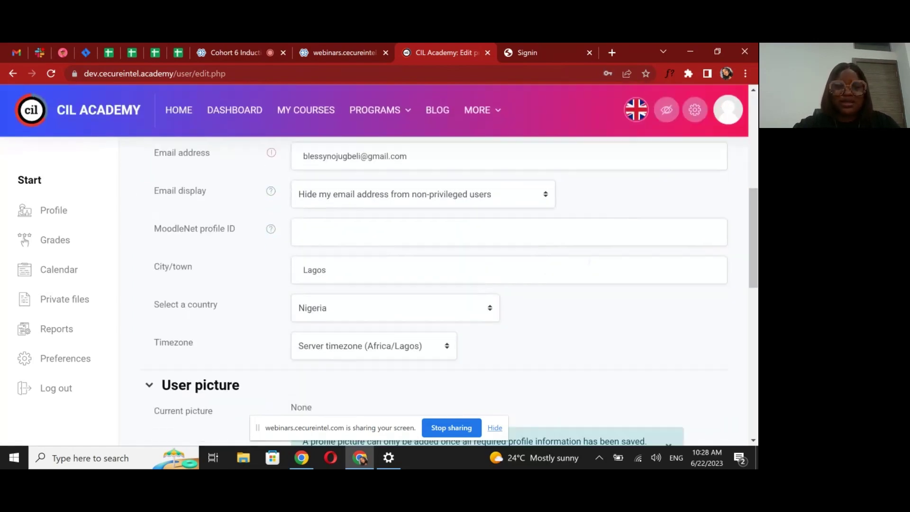
scroll(406, 339, up, 3)
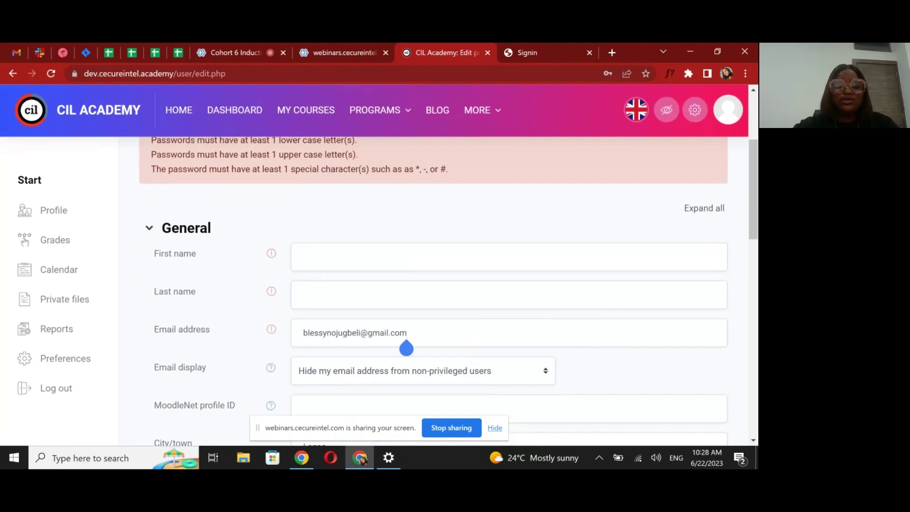
click(571, 264)
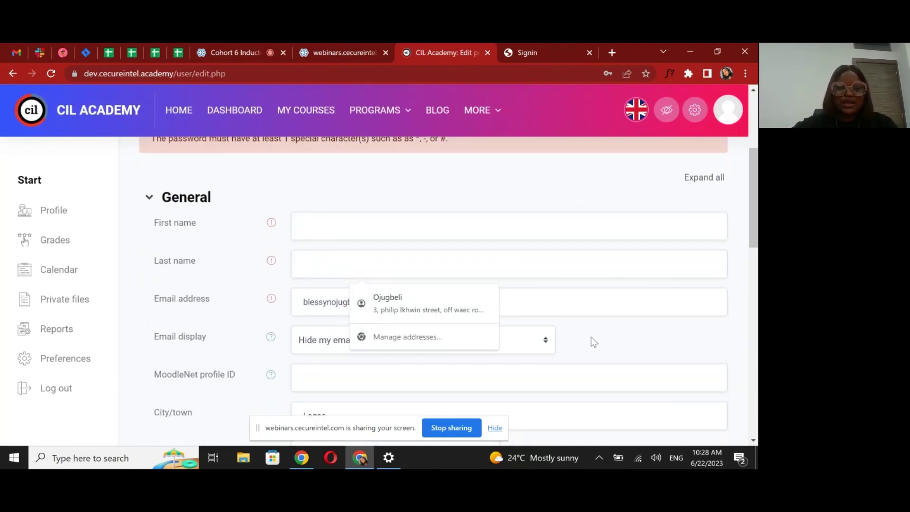
scroll(591, 337, down, 5)
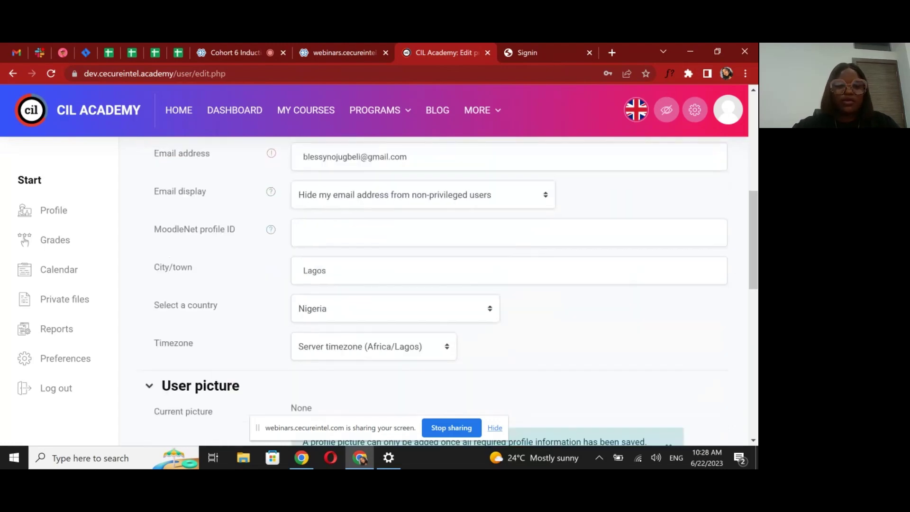
scroll(584, 299, down, 2)
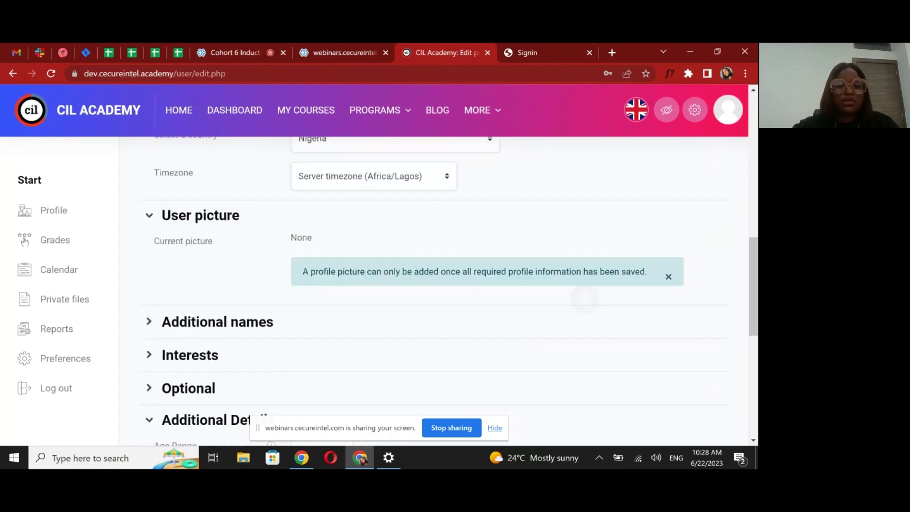
scroll(602, 316, up, 5)
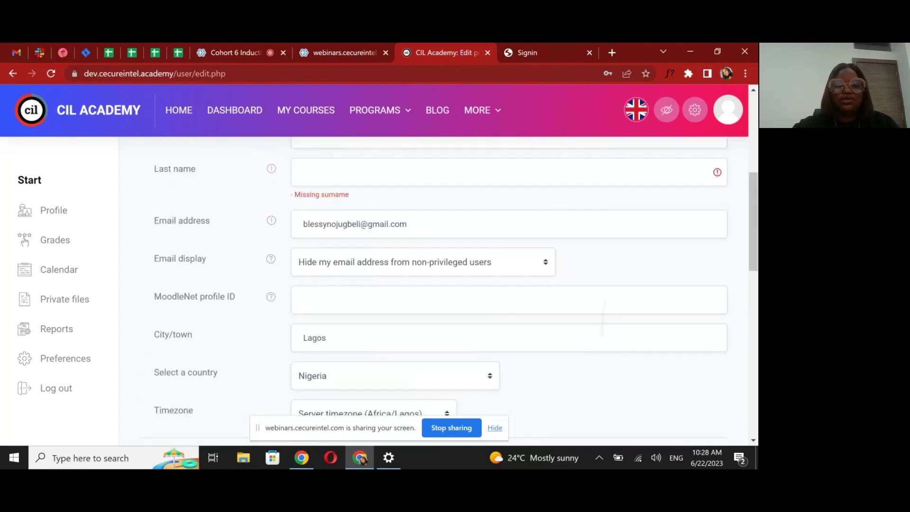
scroll(602, 335, up, 5)
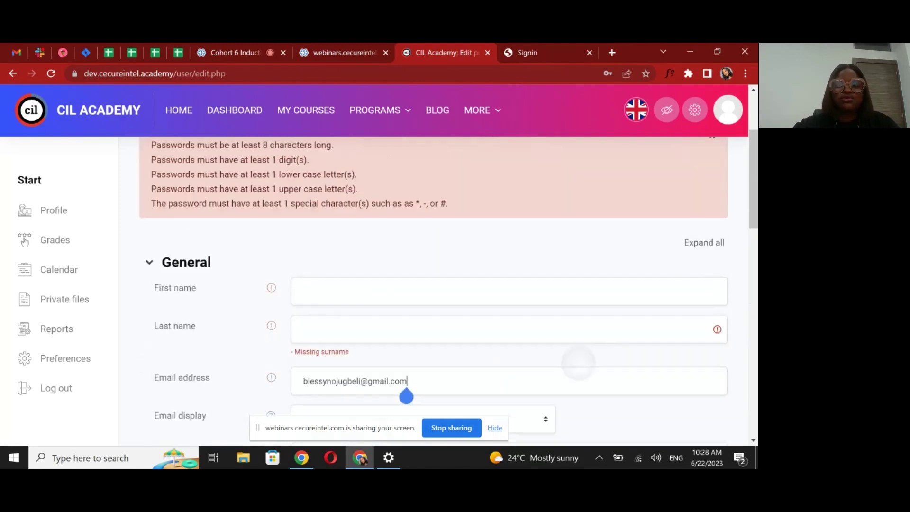
scroll(601, 334, up, 1)
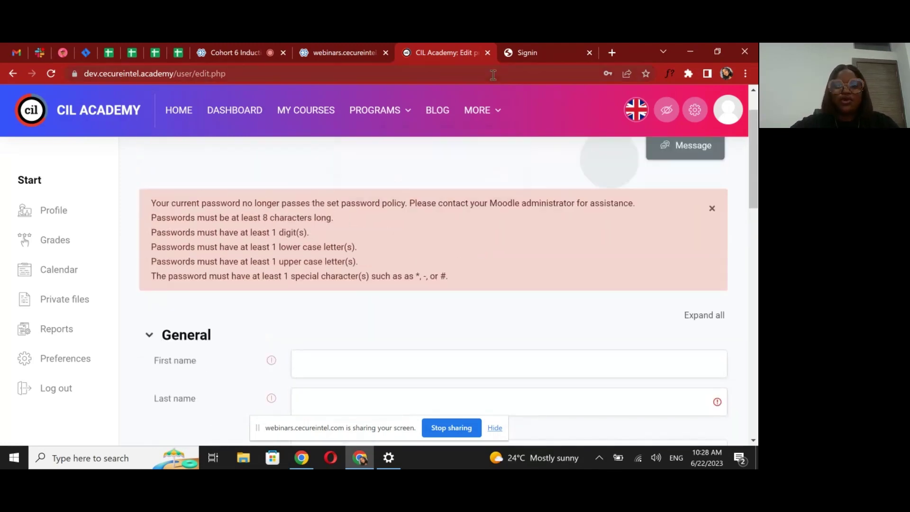
click(489, 113)
Sign in on the production cil.academy site to reach its empty My courses page
click(384, 107)
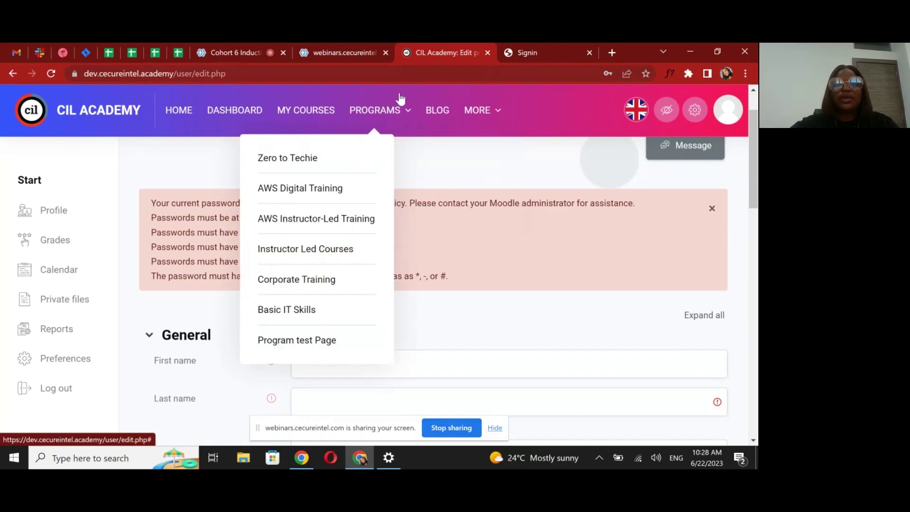
mouse_move(398, 102)
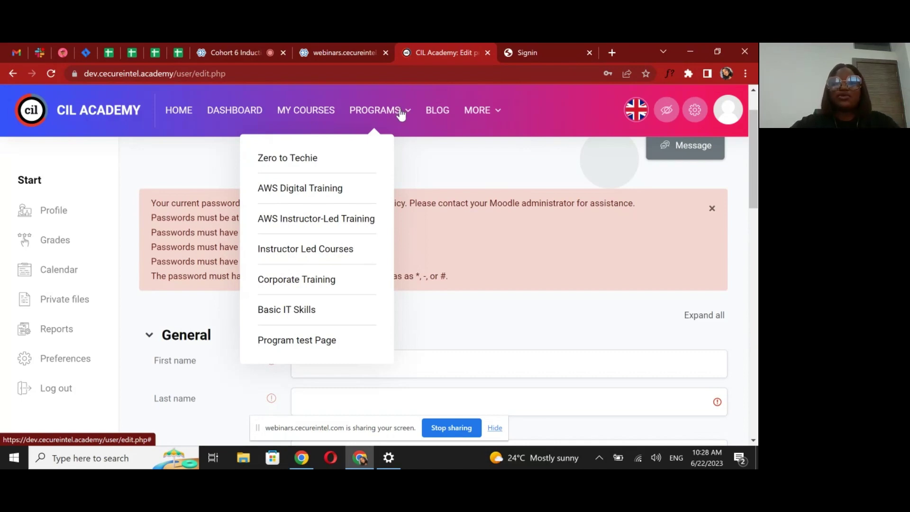
click(522, 54)
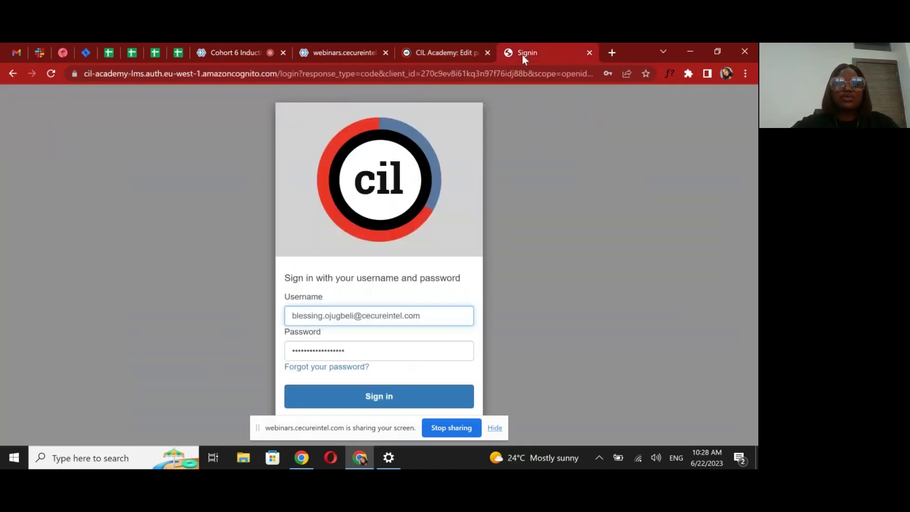
click(378, 403)
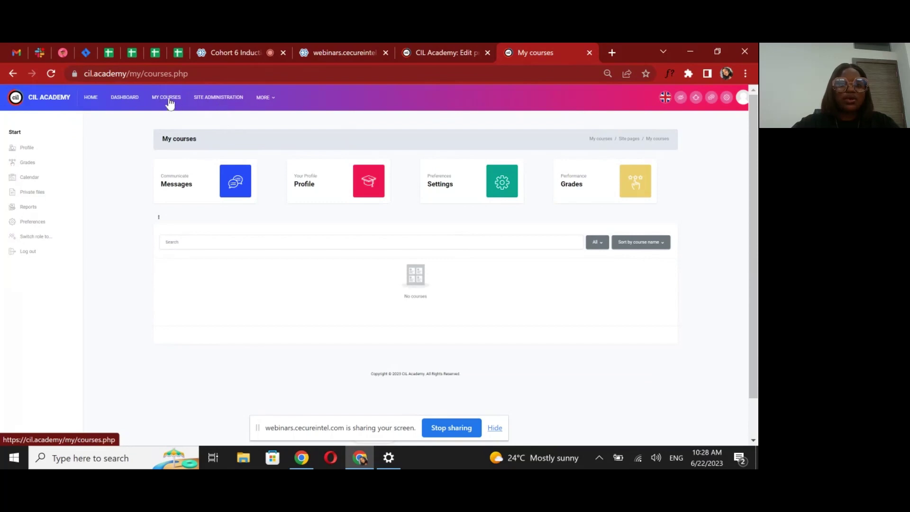
Open MORE > Programs > Zero to Techie and scroll down to the domain cards
click(275, 100)
mouse_move(259, 122)
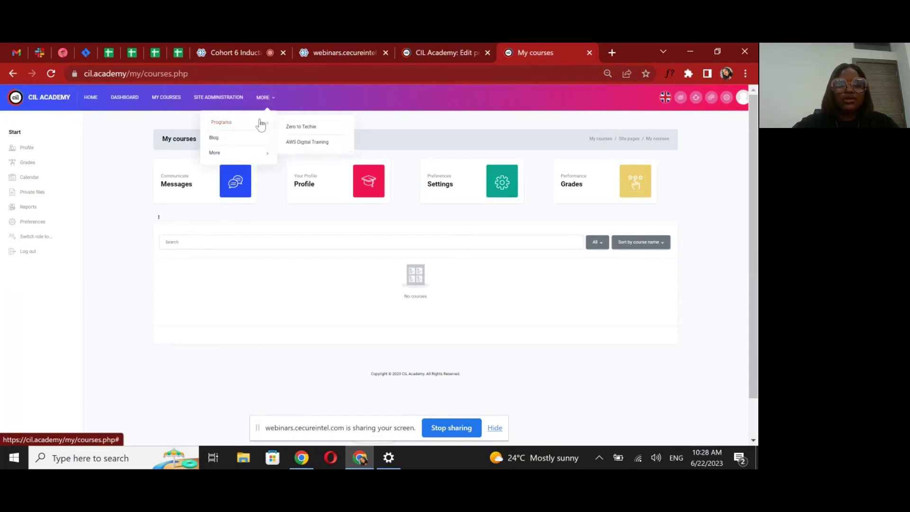
click(299, 130)
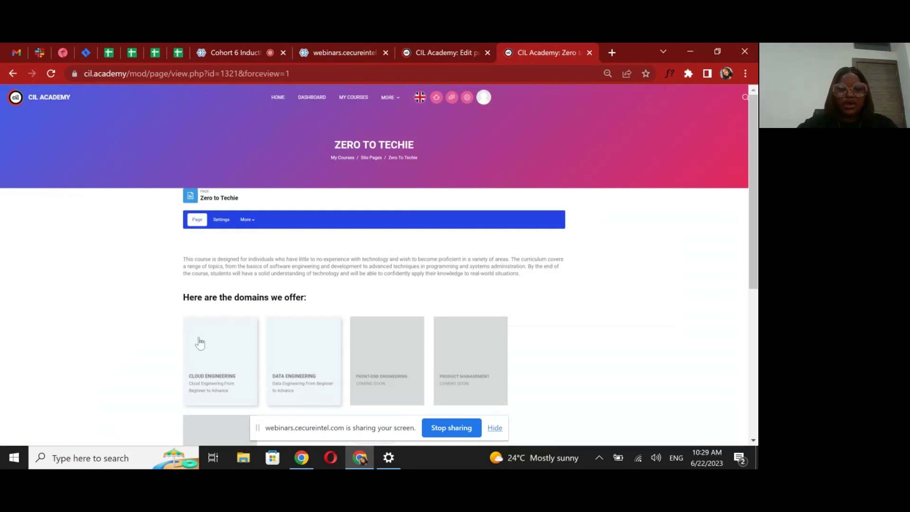
scroll(200, 343, down, 2)
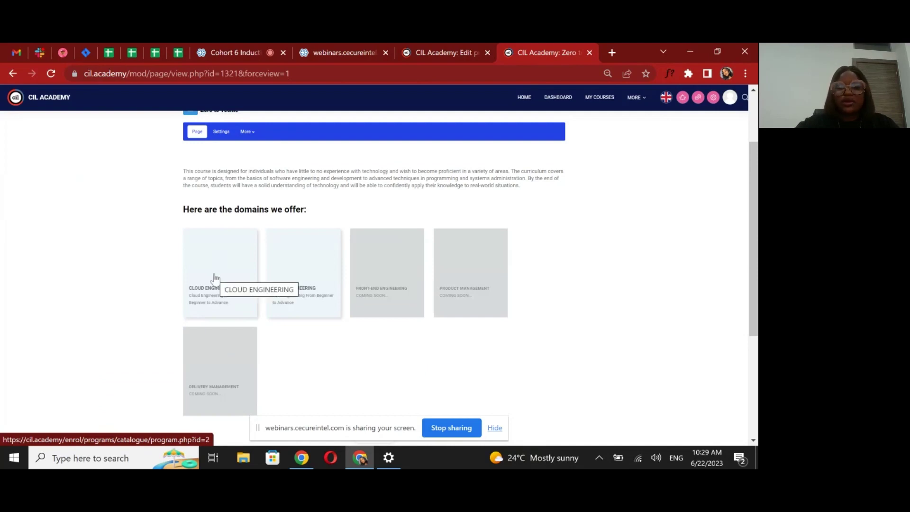
Browse the Cloud Engineering catalogue's modules in a new tab, then return to Zero to Techie
click(216, 277)
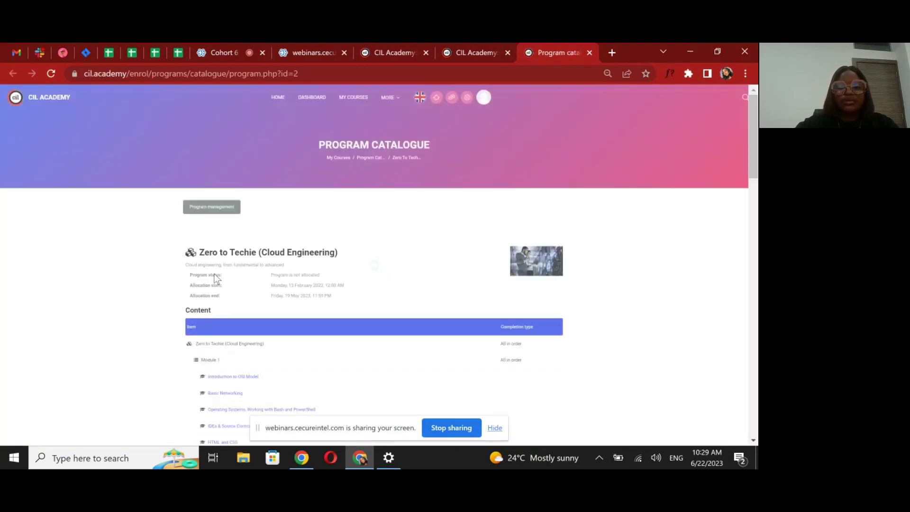
scroll(215, 274, down, 5)
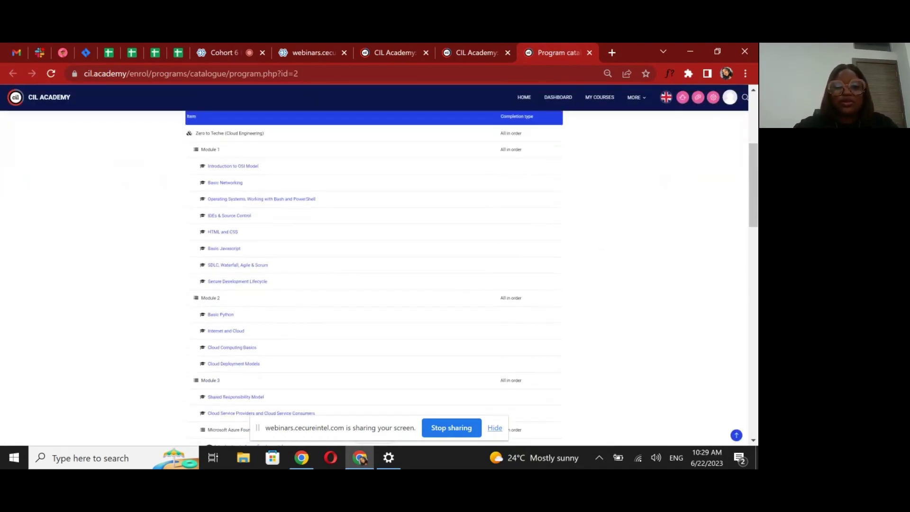
scroll(376, 280, down, 7)
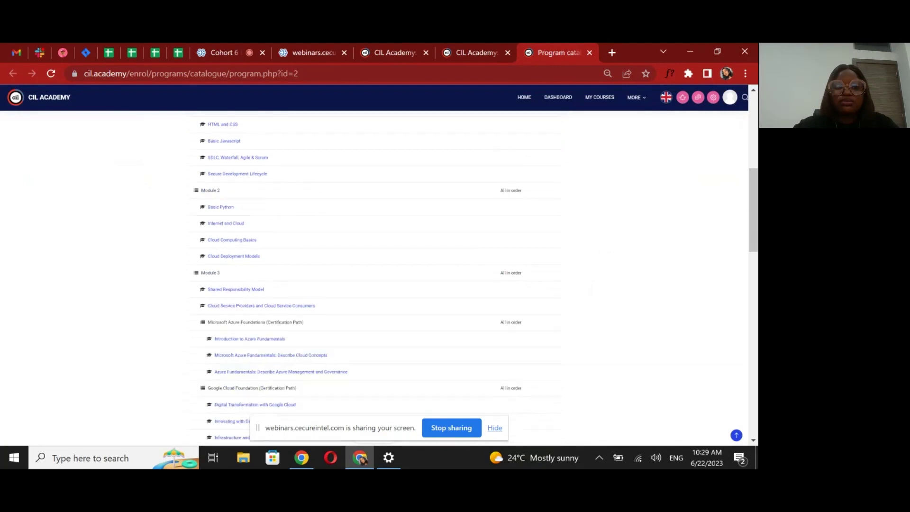
scroll(605, 234, down, 2)
scroll(606, 234, up, 3)
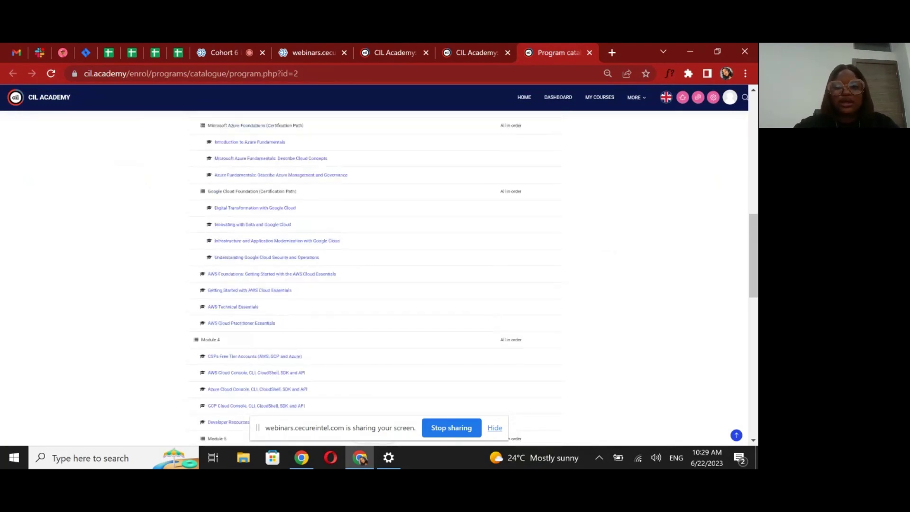
scroll(375, 275, up, 2)
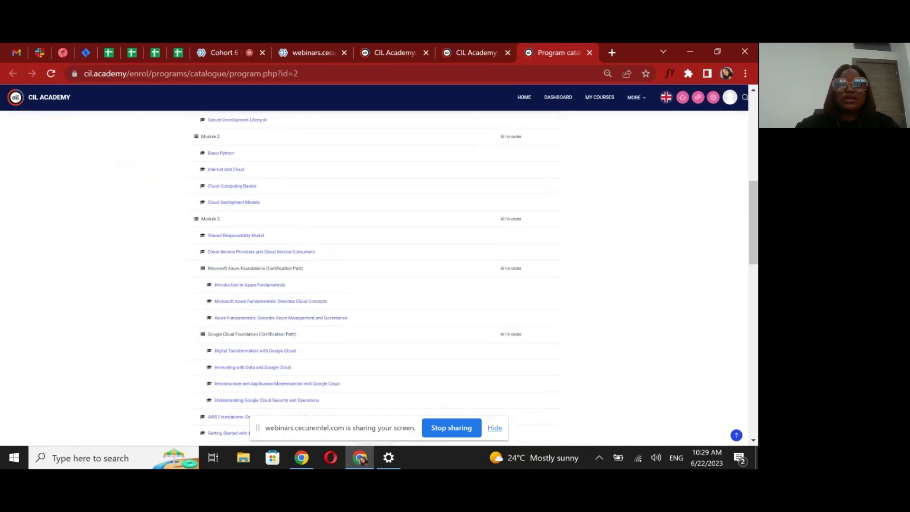
click(460, 54)
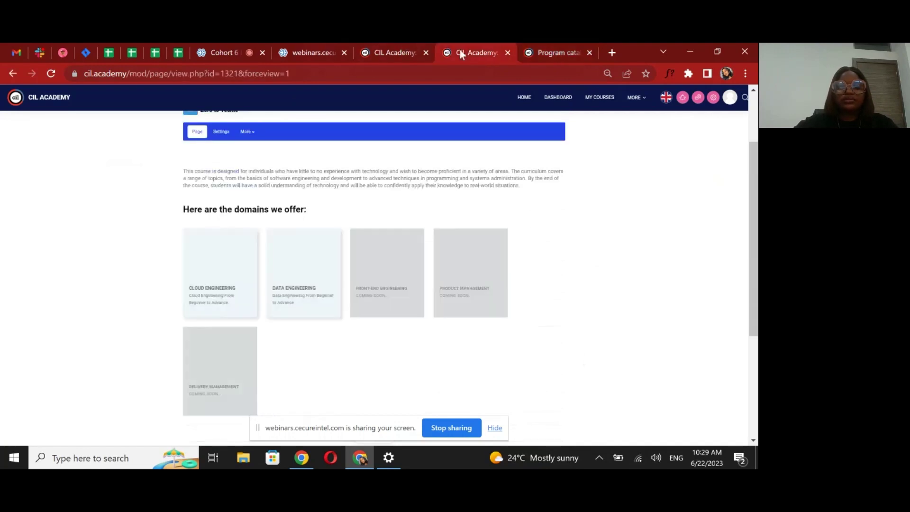
Browse the Data Engineering catalogue, then stop sharing the screen in the webinar
click(299, 289)
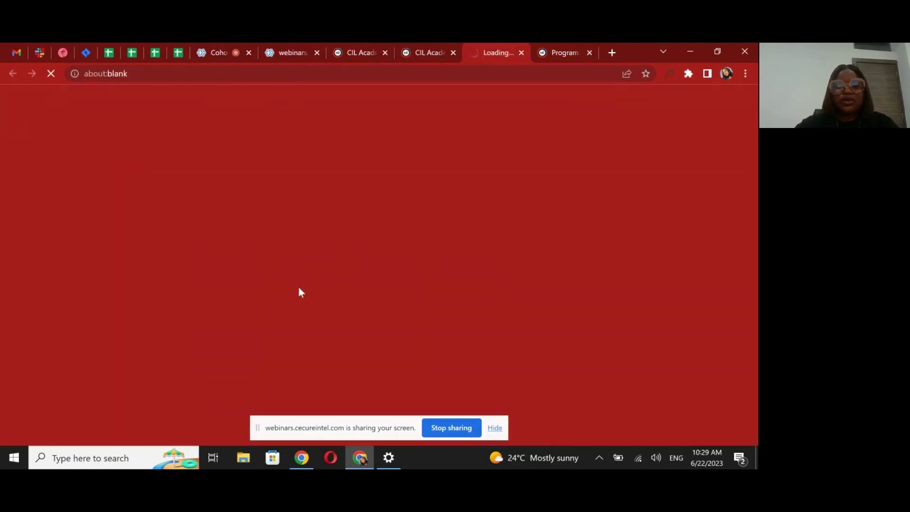
scroll(299, 287, down, 5)
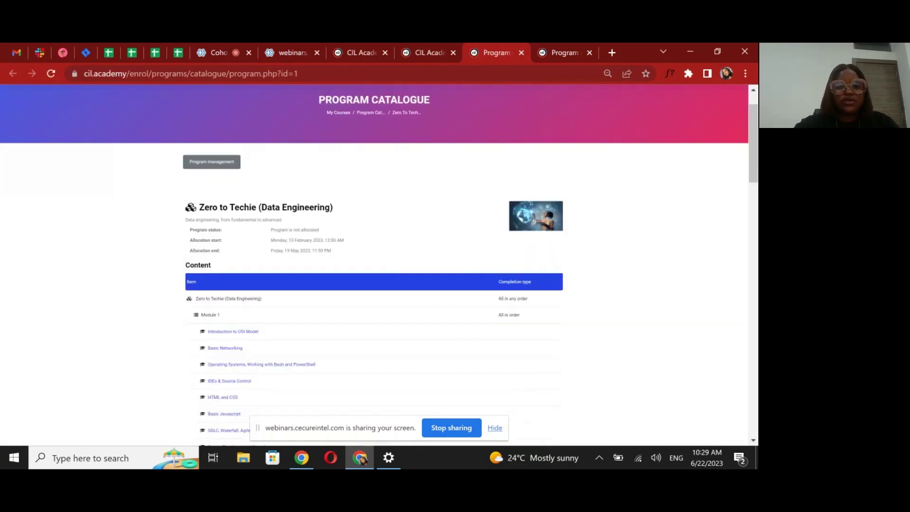
scroll(400, 109, up, 3)
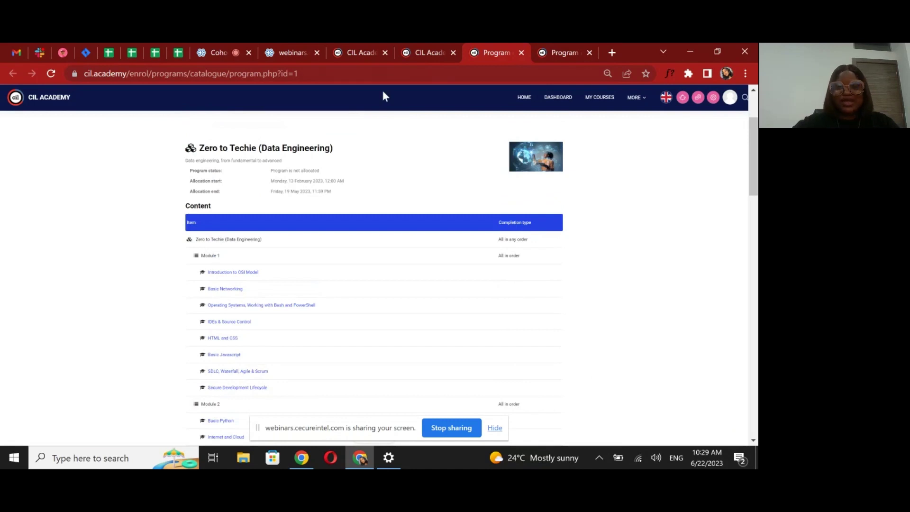
click(203, 49)
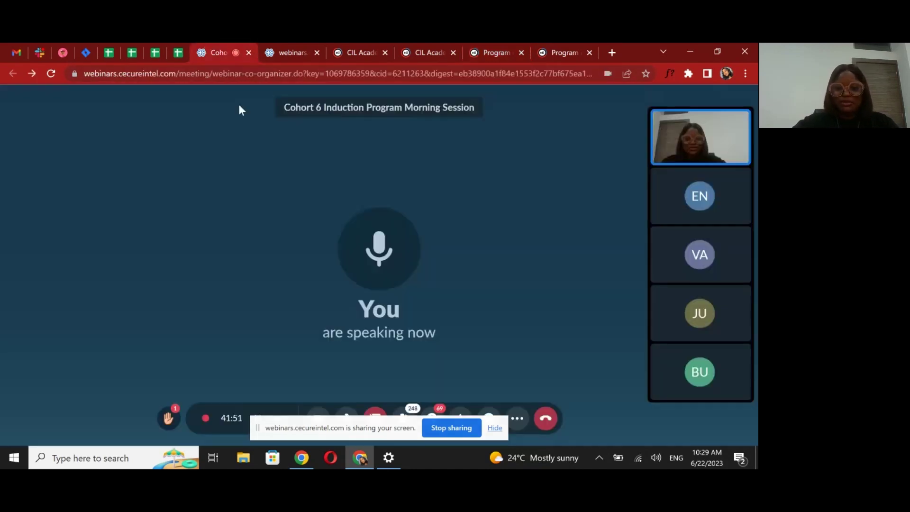
click(447, 427)
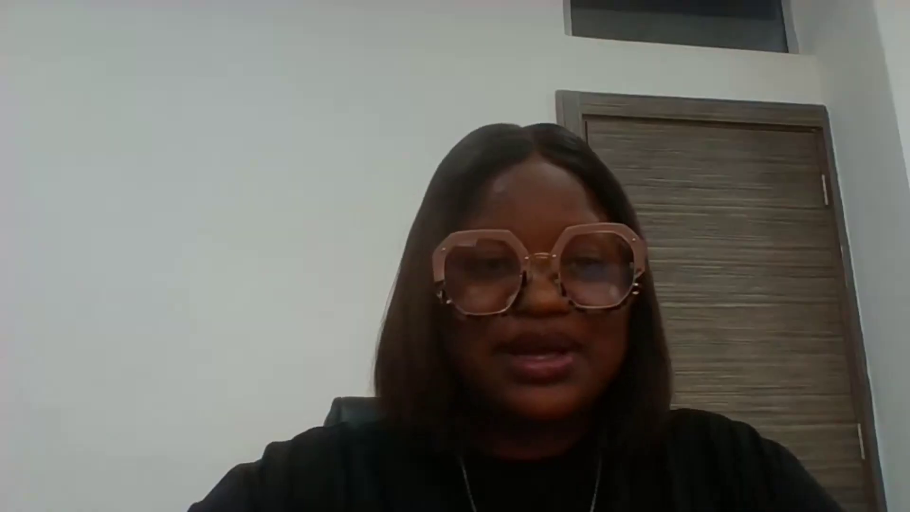